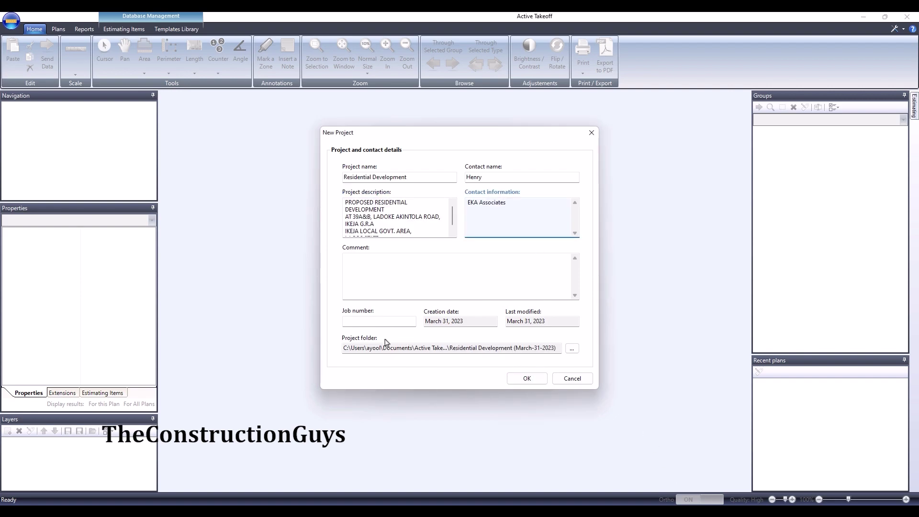
- Enter job number 11223EKA for the Residential Development project and confirm it
{"action": "left_click", "coordinate": [364, 320]}
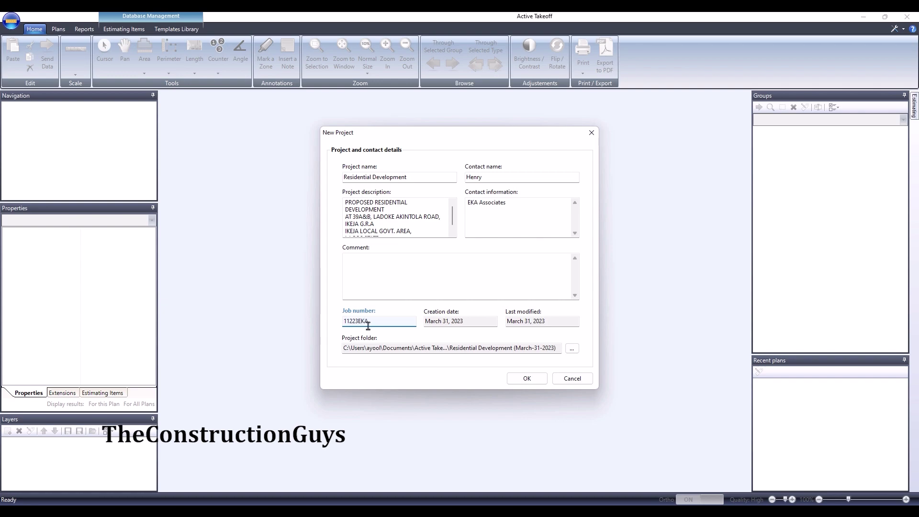
{"action": "left_click", "coordinate": [525, 380]}
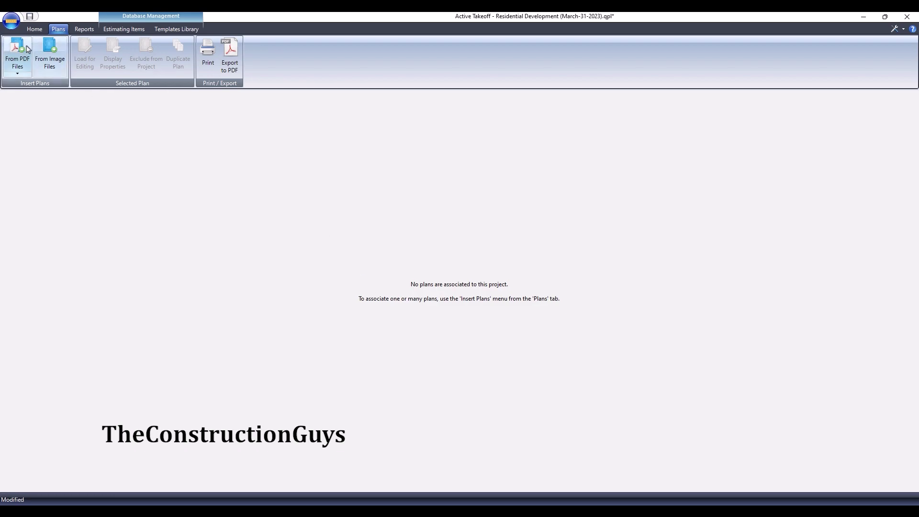
- Import Ground Floor.pdf as a plan and open it for editing
{"action": "left_click", "coordinate": [17, 58]}
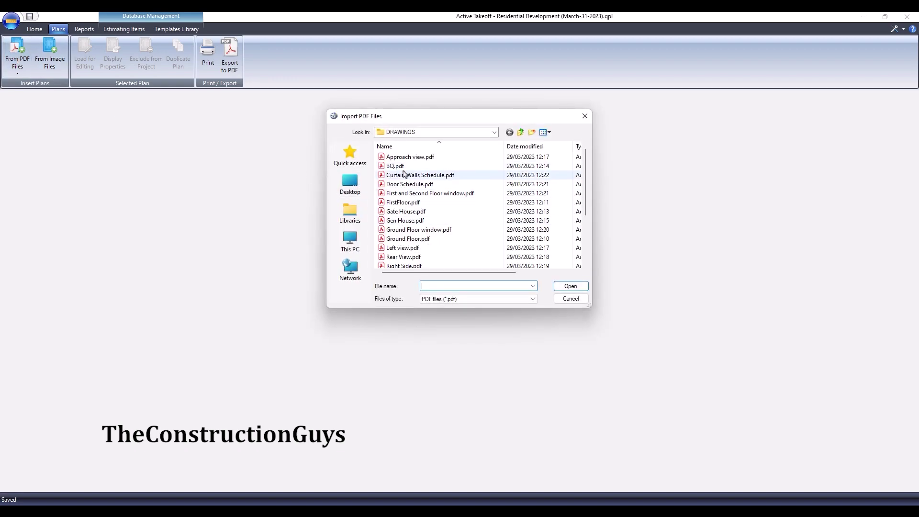
{"action": "scroll", "coordinate": [404, 173], "scroll_direction": "down", "scroll_amount": 3}
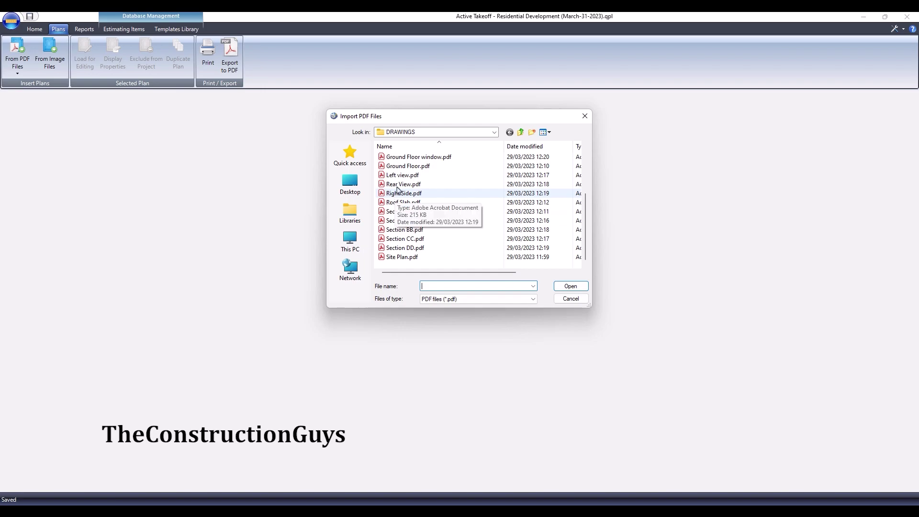
{"action": "double_click", "coordinate": [407, 166]}
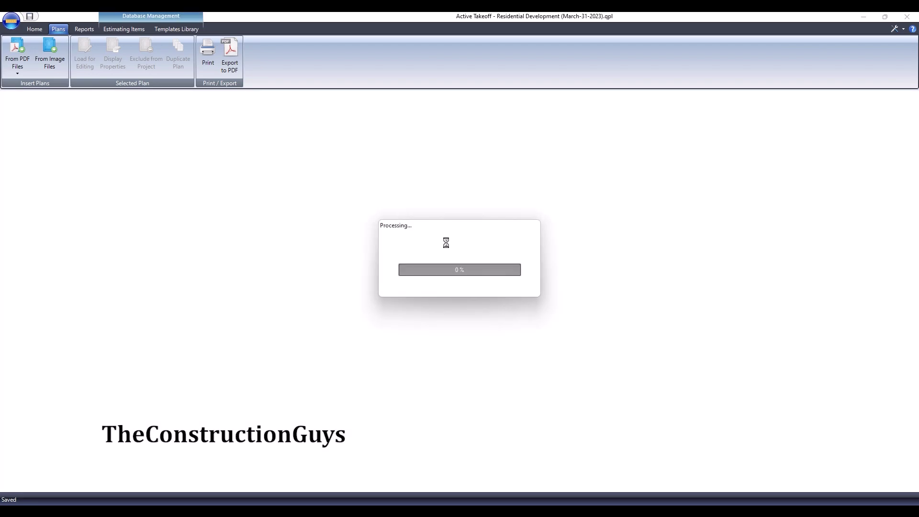
{"action": "left_click", "coordinate": [454, 165]}
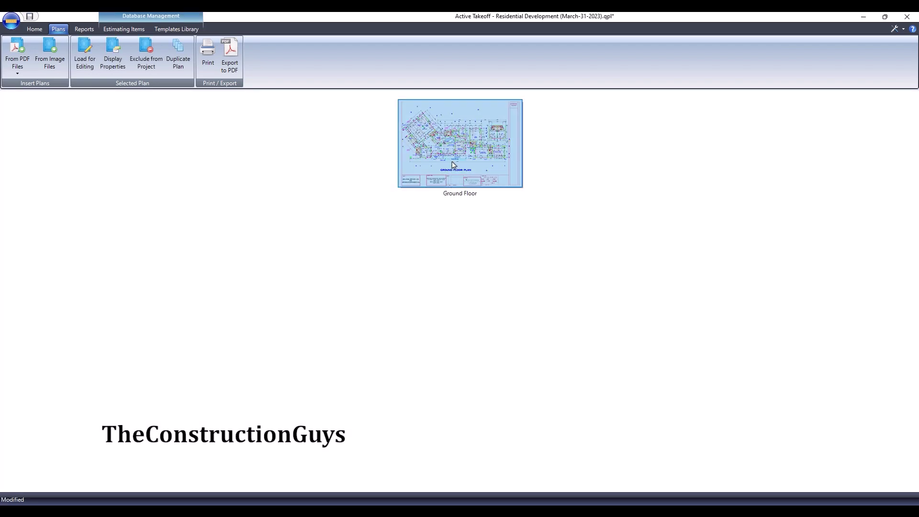
{"action": "double_click", "coordinate": [461, 143]}
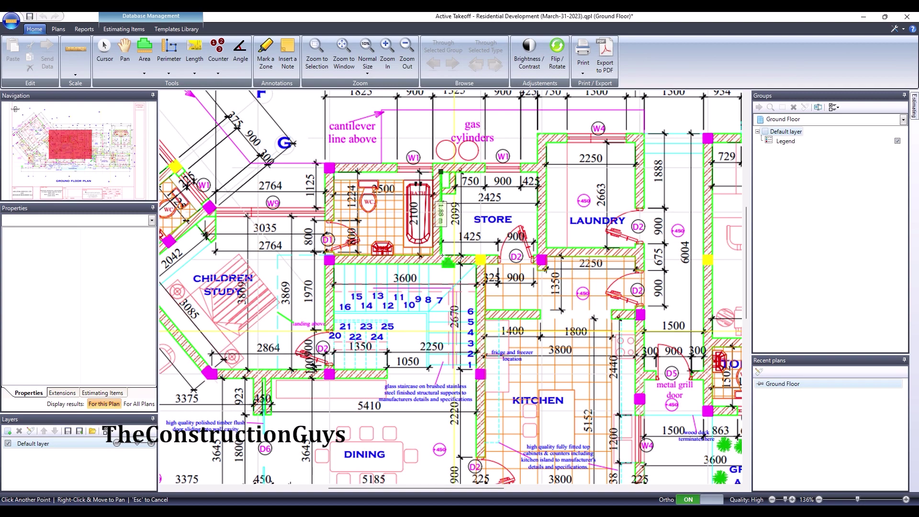
- Outline the store's floor-tile area and auto-adjust it to the walls
{"action": "left_click", "coordinate": [441, 256]}
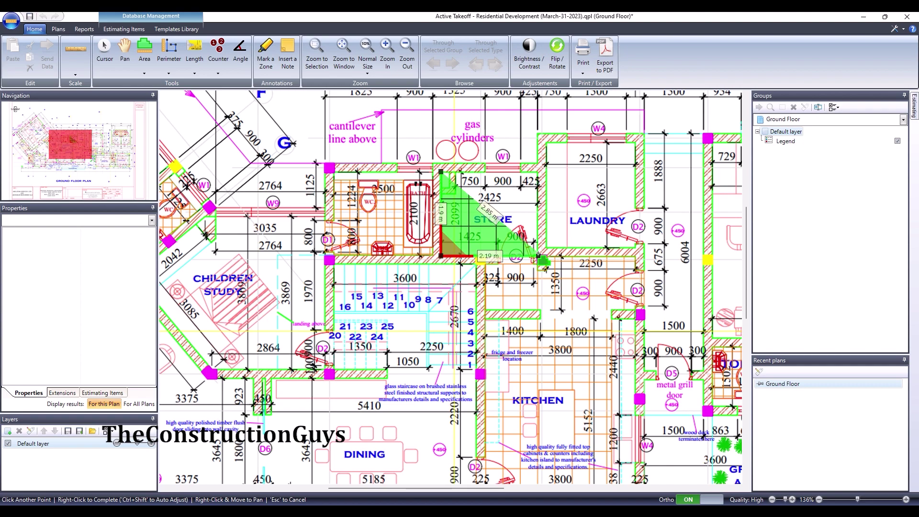
{"action": "left_click", "coordinate": [537, 256]}
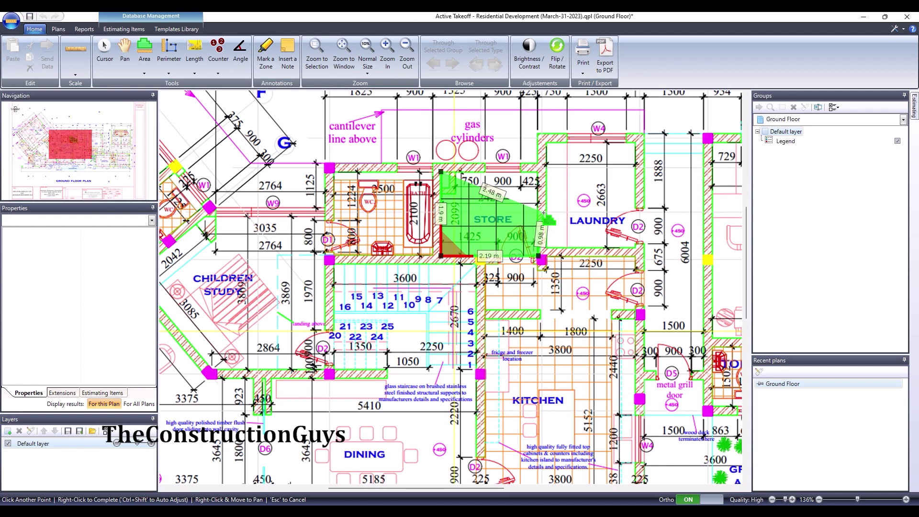
{"action": "left_click", "coordinate": [538, 171]}
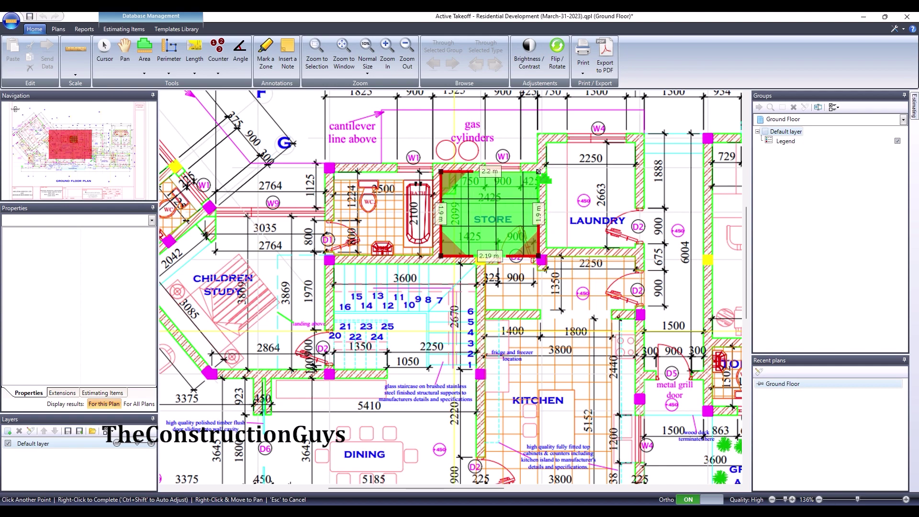
{"action": "right_click", "coordinate": [538, 171]}
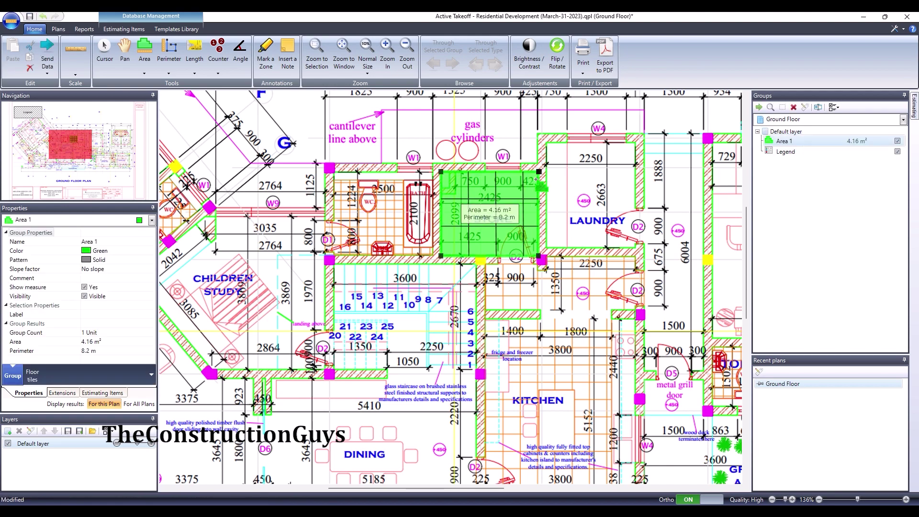
{"action": "right_click", "coordinate": [391, 185]}
{"action": "left_click", "coordinate": [481, 194]}
- Outline the laundry's floor-tile area and adjust its bottom edge
{"action": "left_click", "coordinate": [547, 144]}
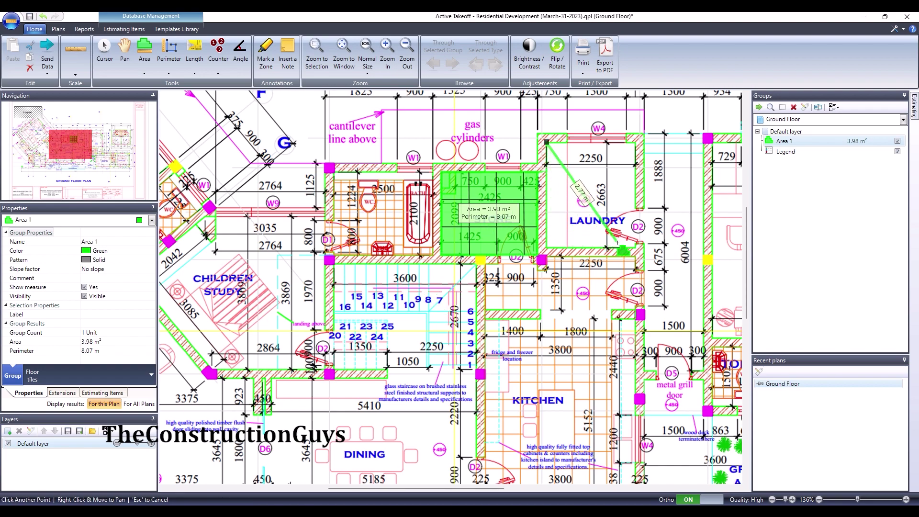
{"action": "left_click", "coordinate": [547, 248]}
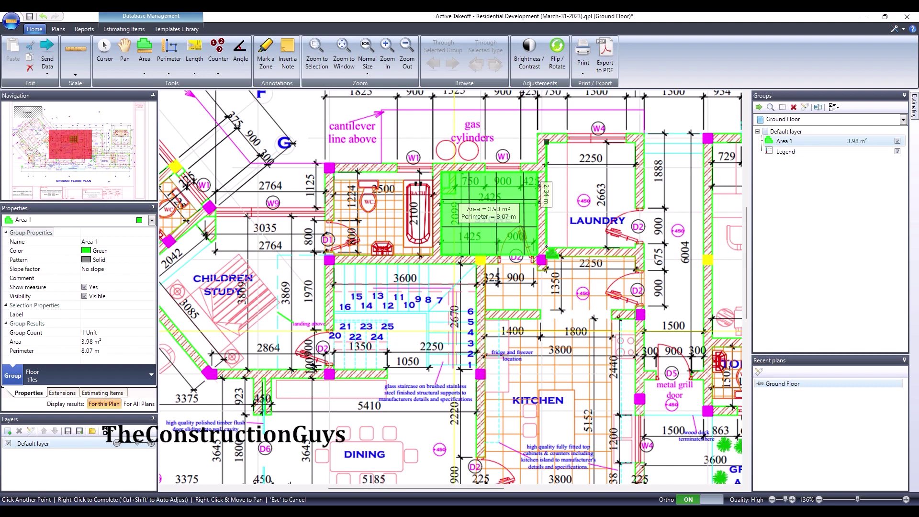
{"action": "left_click", "coordinate": [638, 247]}
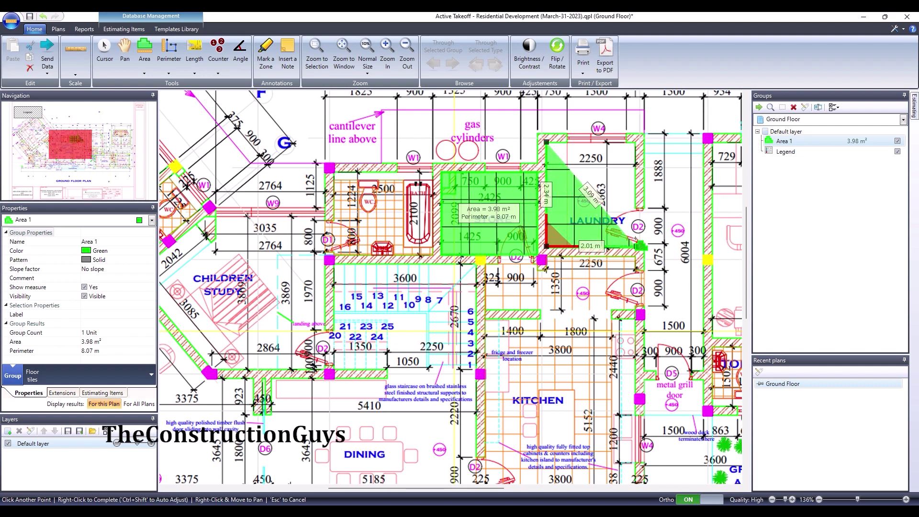
{"action": "left_click", "coordinate": [637, 142]}
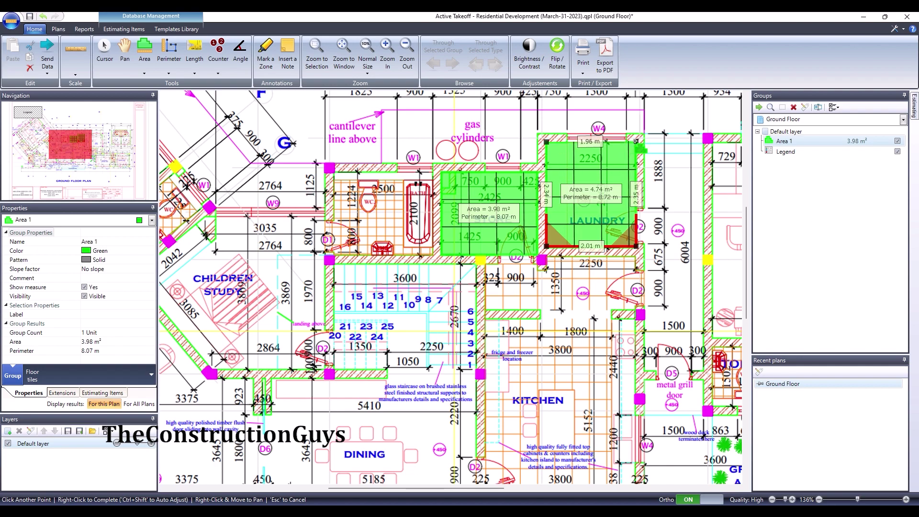
{"action": "right_click", "coordinate": [635, 142]}
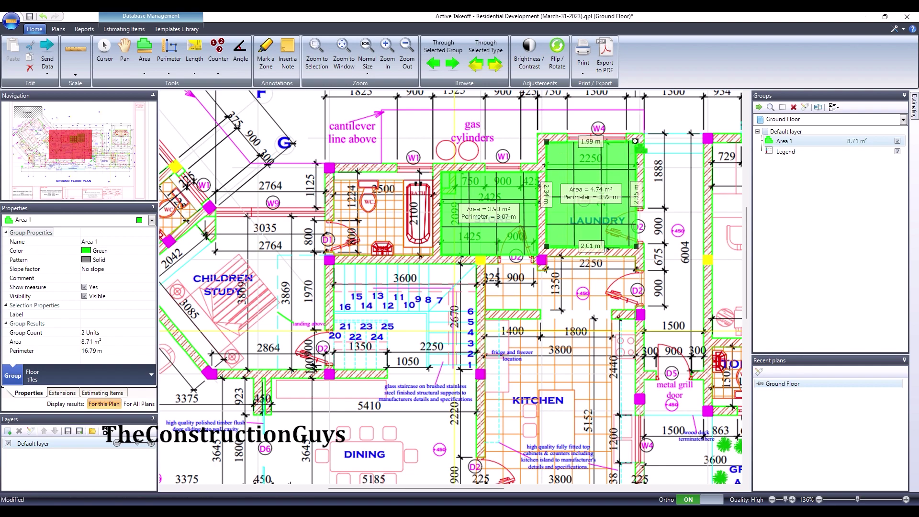
{"action": "right_click", "coordinate": [546, 187]}
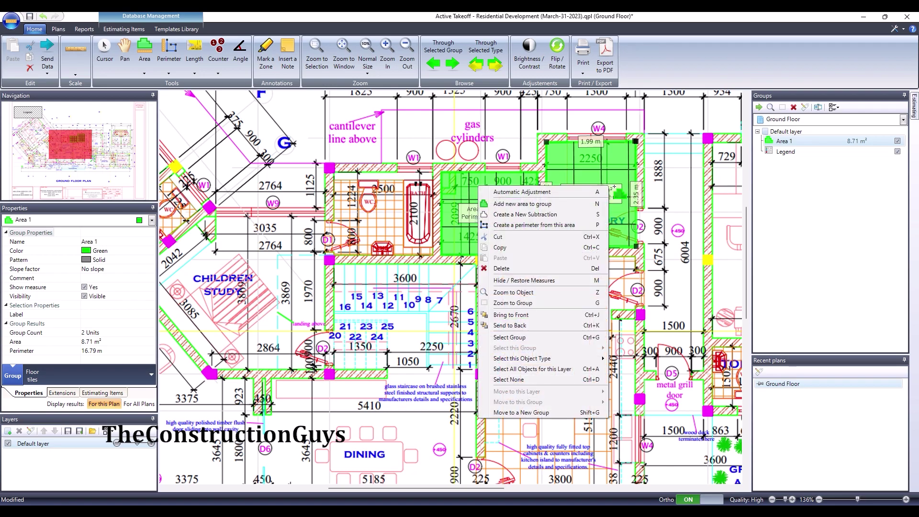
{"action": "left_click_drag", "start_coordinate": [556, 247], "coordinate": [557, 258]}
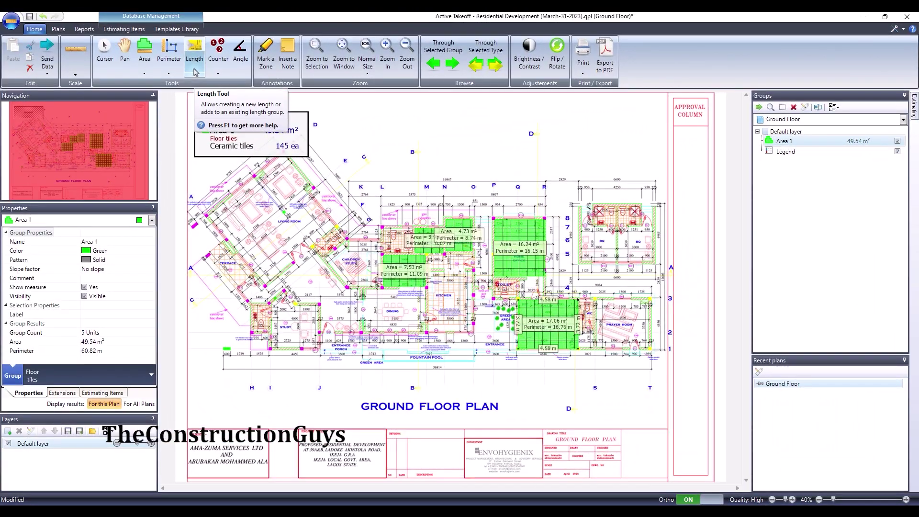
- Create a perimeter group with a 09 - Drywall, Outside wall drywall extension
{"action": "left_click", "coordinate": [172, 51]}
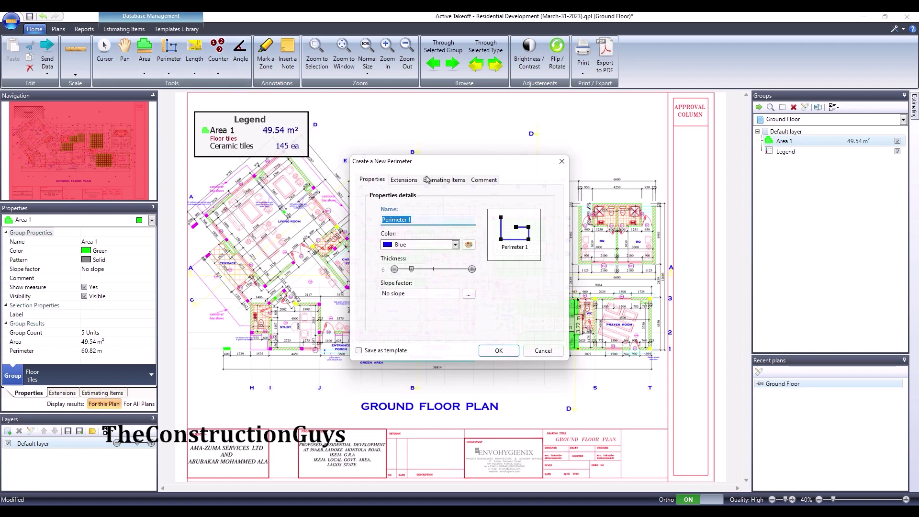
{"action": "left_click", "coordinate": [403, 180]}
{"action": "left_click", "coordinate": [460, 268]}
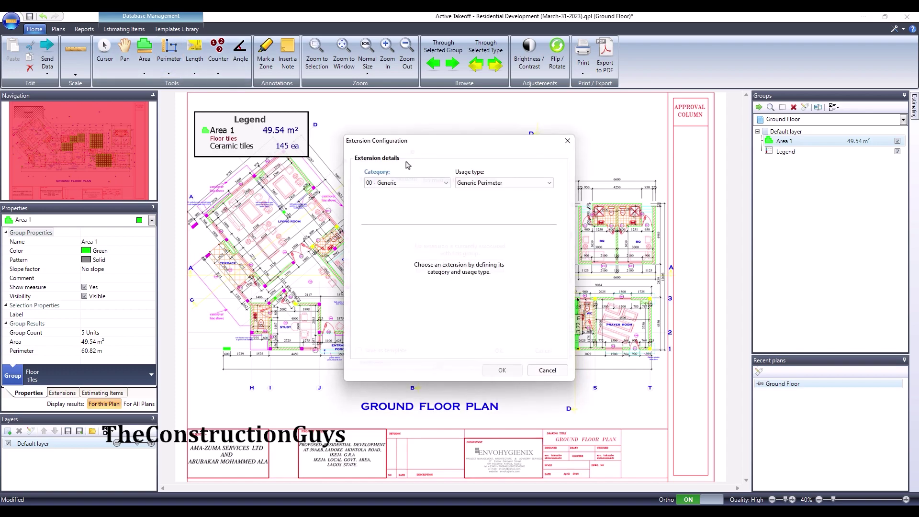
{"action": "left_click", "coordinate": [412, 183]}
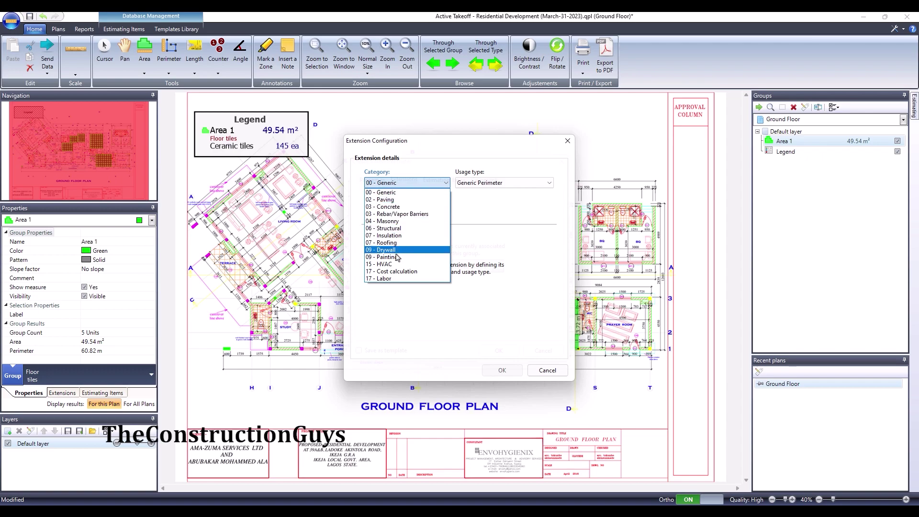
{"action": "left_click", "coordinate": [394, 250]}
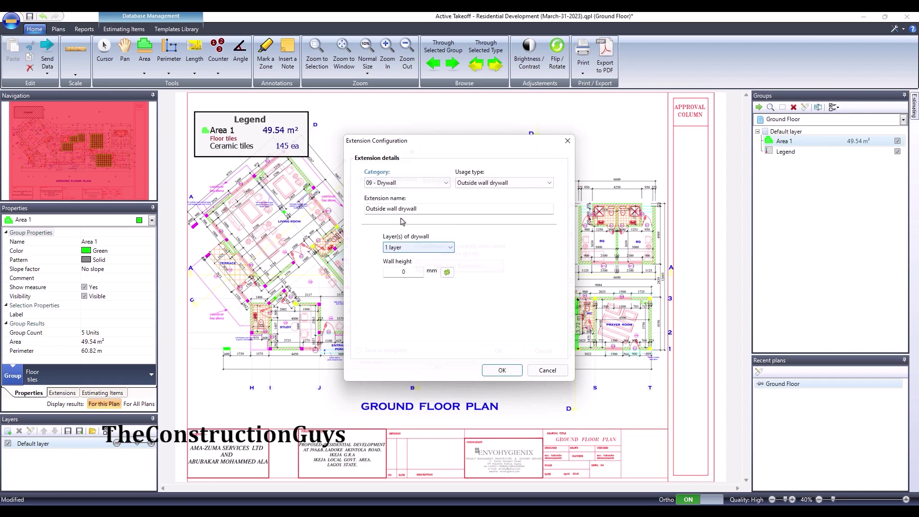
{"action": "left_click", "coordinate": [501, 183]}
{"action": "left_click", "coordinate": [489, 192]}
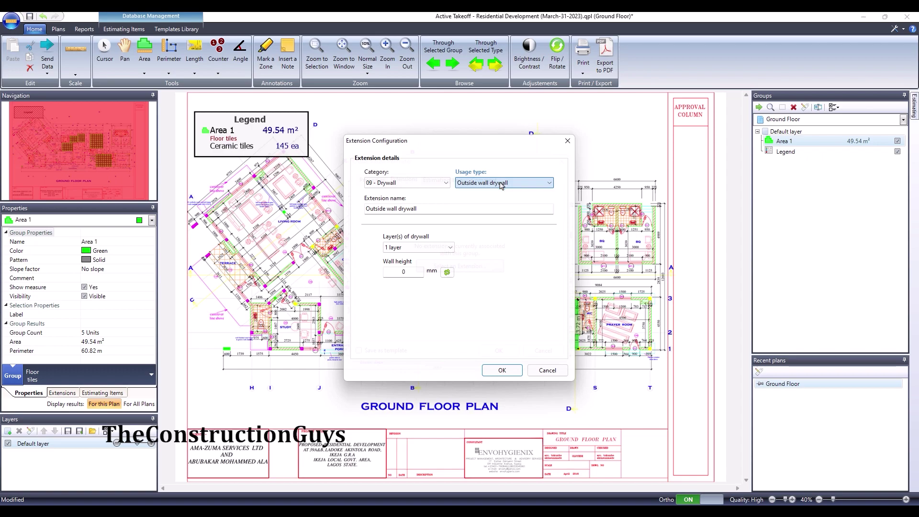
{"action": "left_click", "coordinate": [501, 370]}
{"action": "left_click", "coordinate": [498, 351]}
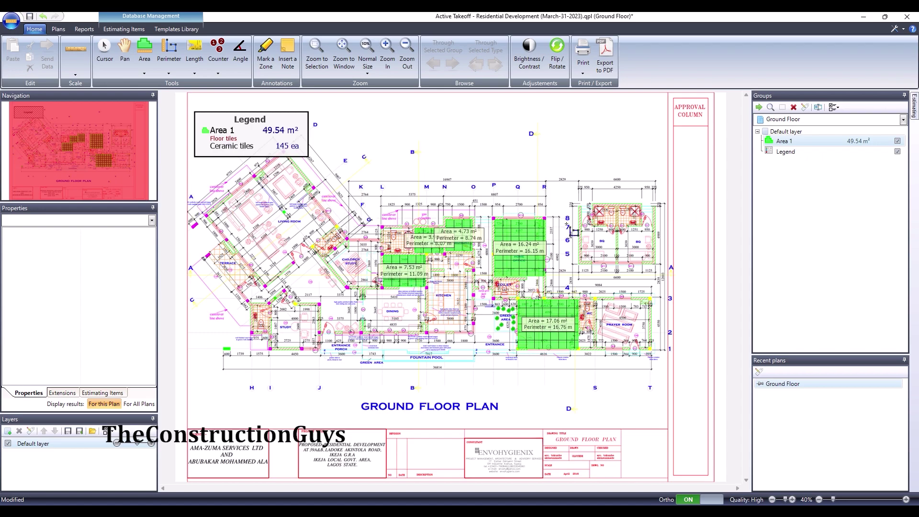
{"action": "scroll", "coordinate": [576, 251], "scroll_direction": "up", "scroll_amount": 2}
{"action": "scroll", "coordinate": [577, 251], "scroll_direction": "up", "scroll_amount": 2}
{"action": "scroll", "coordinate": [576, 250], "scroll_direction": "up", "scroll_amount": 2}
{"action": "scroll", "coordinate": [552, 216], "scroll_direction": "up", "scroll_amount": 1}
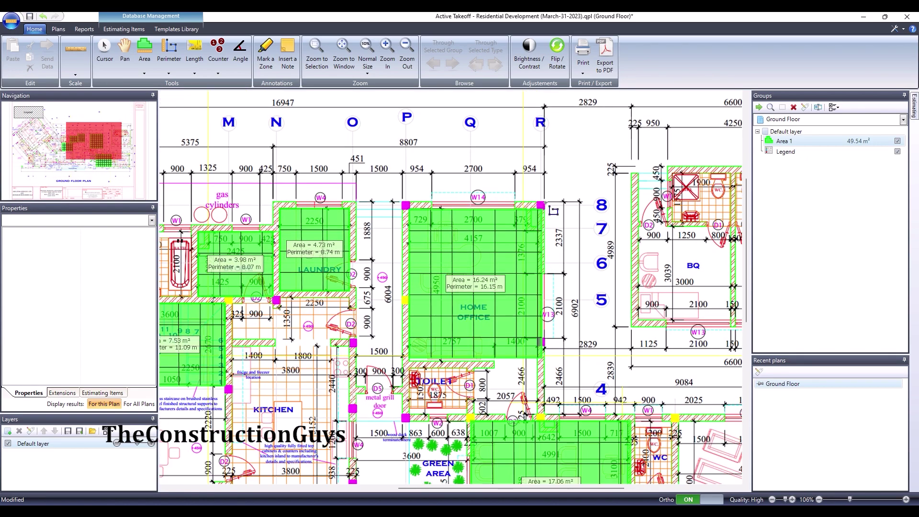
- Trace the perimeter from the home office corner to the prayer room's bottom-right
{"action": "left_click", "coordinate": [542, 206]}
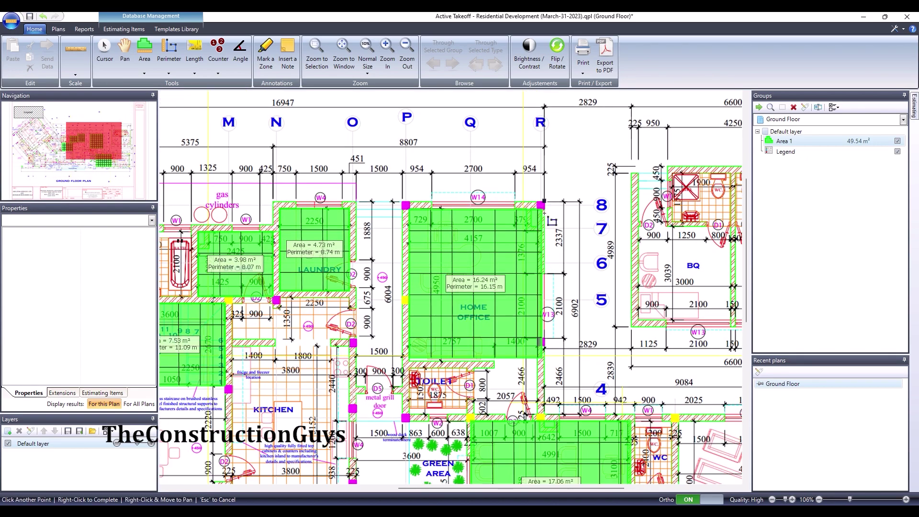
{"action": "left_click", "coordinate": [551, 423]}
{"action": "scroll", "coordinate": [551, 424], "scroll_direction": "down", "scroll_amount": 5}
{"action": "scroll", "coordinate": [574, 358], "scroll_direction": "down", "scroll_amount": 3}
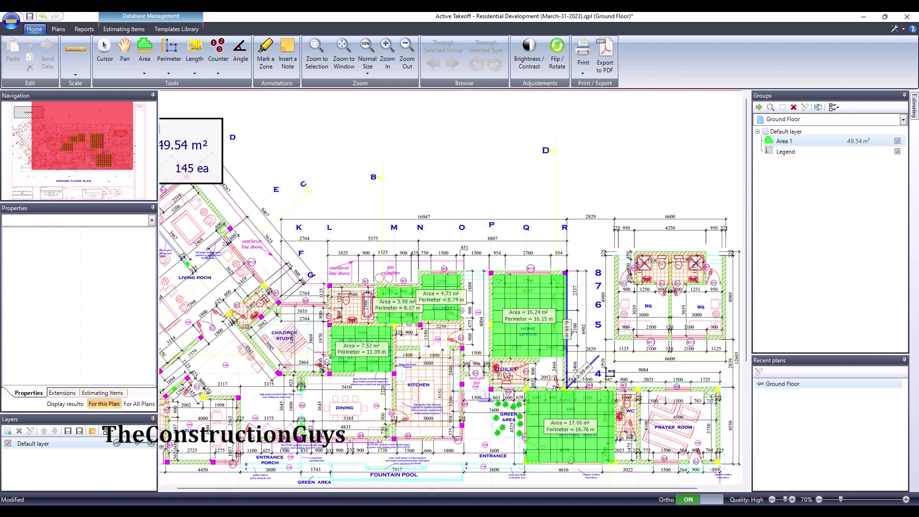
{"action": "scroll", "coordinate": [659, 321], "scroll_direction": "up", "scroll_amount": 2}
{"action": "scroll", "coordinate": [660, 316], "scroll_direction": "up", "scroll_amount": 2}
{"action": "scroll", "coordinate": [660, 309], "scroll_direction": "up", "scroll_amount": 2}
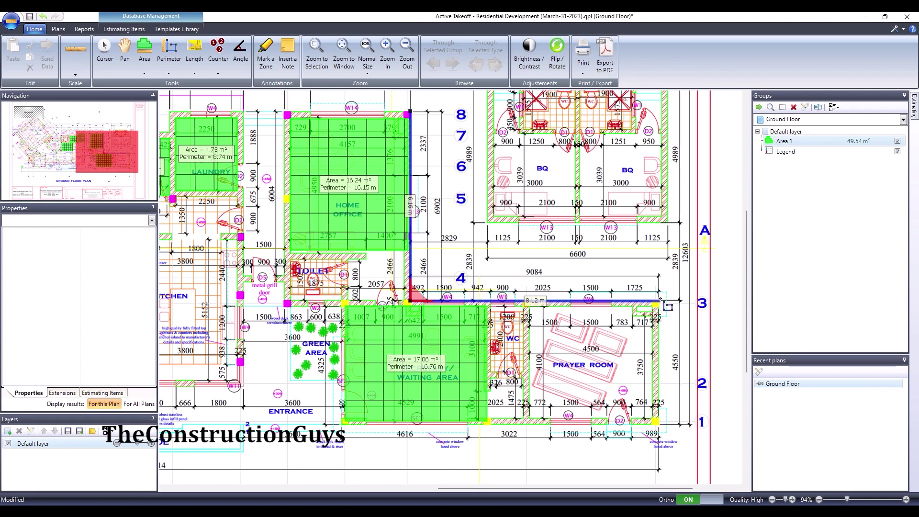
{"action": "left_click", "coordinate": [661, 299]}
{"action": "left_click", "coordinate": [661, 428]}
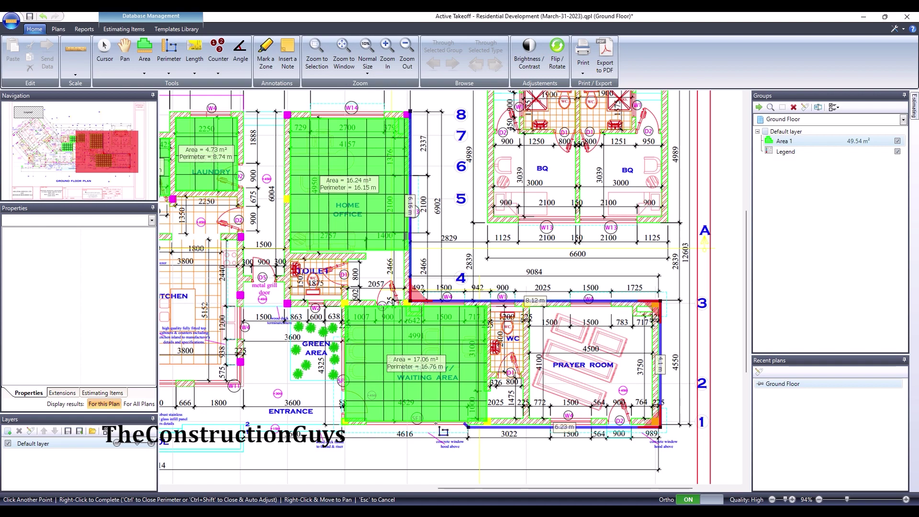
- Continue the perimeter around the waiting area and toilet to the kitchen wall
{"action": "left_click", "coordinate": [469, 428]}
{"action": "left_click", "coordinate": [342, 426]}
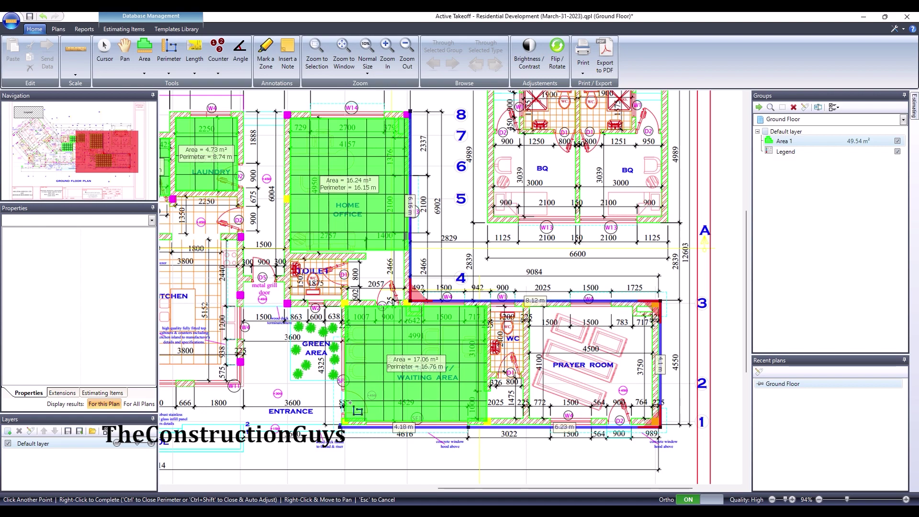
{"action": "left_click", "coordinate": [343, 306]}
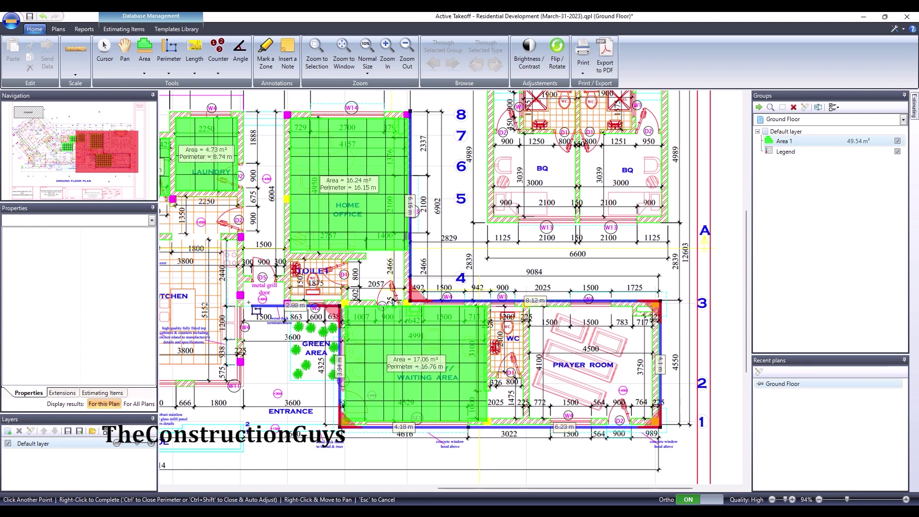
{"action": "left_click", "coordinate": [286, 312]}
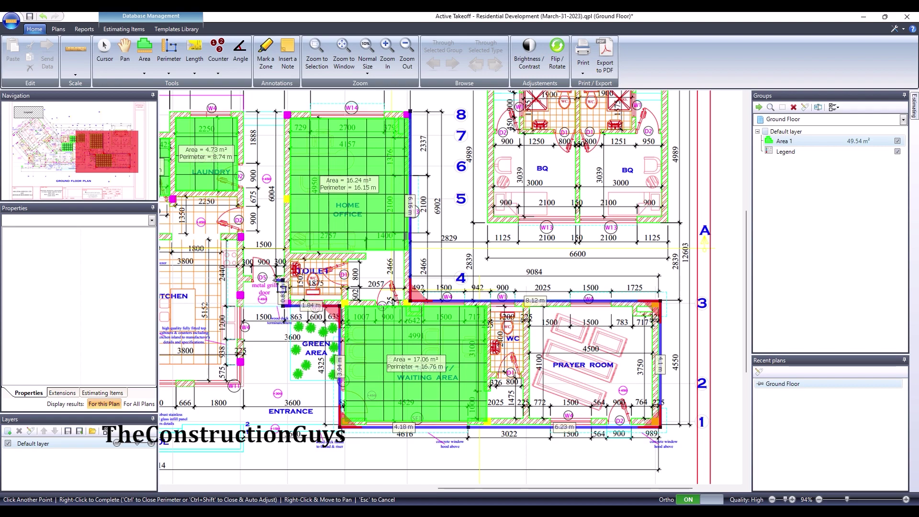
{"action": "left_click", "coordinate": [283, 279]}
{"action": "left_click", "coordinate": [243, 279]}
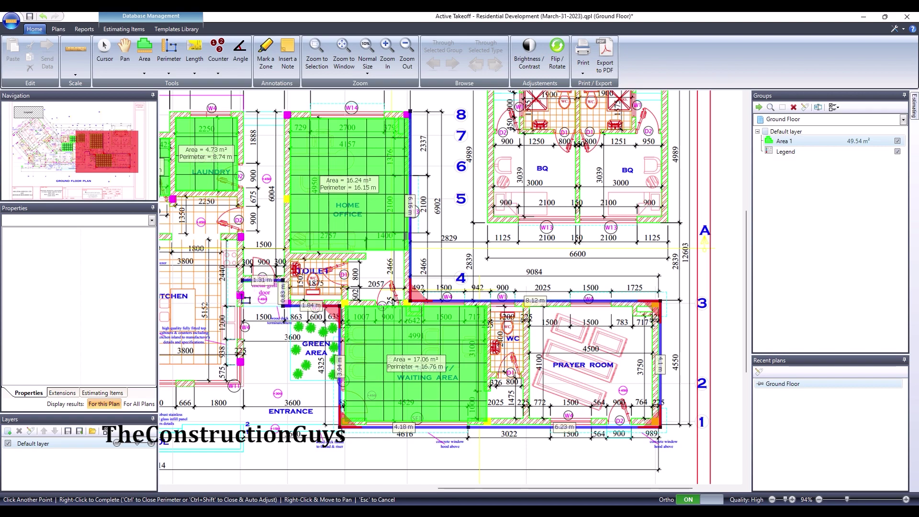
{"action": "left_click", "coordinate": [242, 392]}
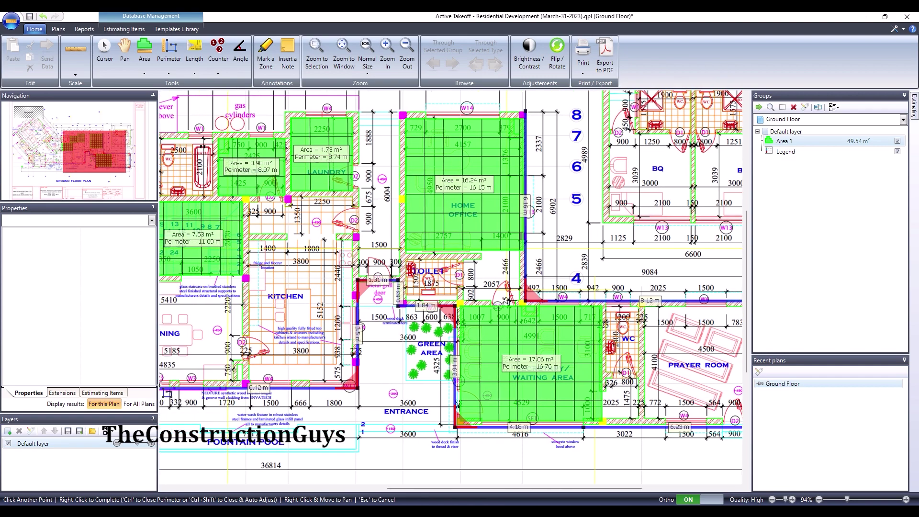
{"action": "right_click_drag", "start_coordinate": [237, 393], "coordinate": [496, 388]}
{"action": "right_click_drag", "start_coordinate": [167, 388], "coordinate": [339, 389]}
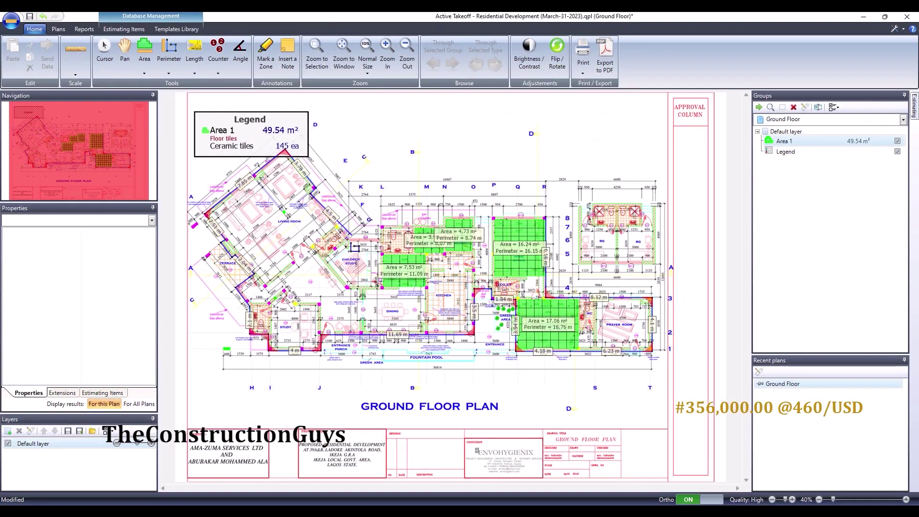
- Add a further perimeter point on the building's exterior wall
{"action": "left_click", "coordinate": [343, 231]}
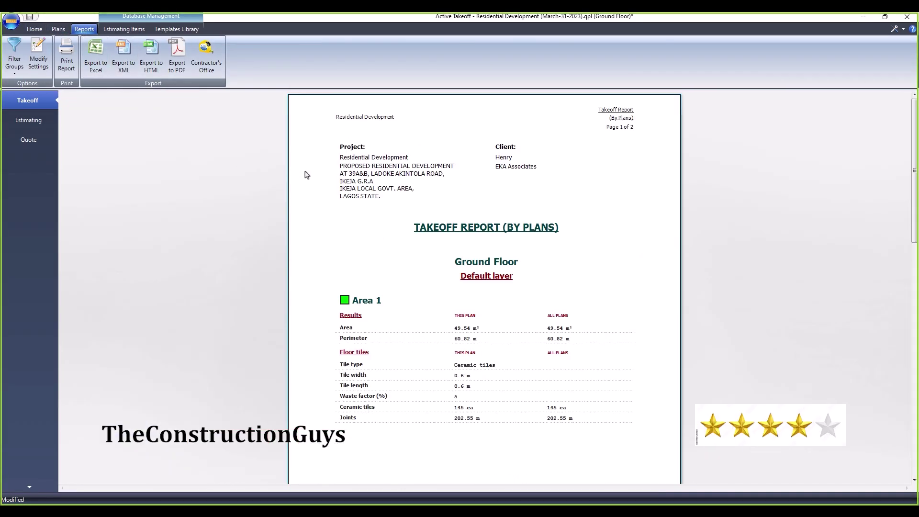
{"action": "scroll", "coordinate": [403, 237], "scroll_direction": "down", "scroll_amount": 4}
{"action": "scroll", "coordinate": [374, 249], "scroll_direction": "down", "scroll_amount": 4}
{"action": "scroll", "coordinate": [374, 249], "scroll_direction": "down", "scroll_amount": 4}
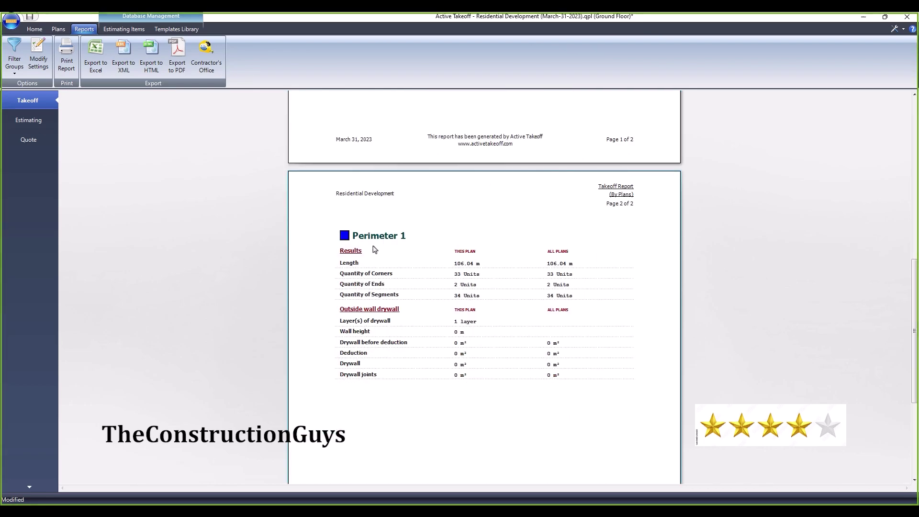
{"action": "scroll", "coordinate": [373, 249], "scroll_direction": "down", "scroll_amount": 3}
{"action": "scroll", "coordinate": [374, 250], "scroll_direction": "down", "scroll_amount": 2}
- View the Estimating and Quote reports, then open the Estimating Items database
{"action": "left_click", "coordinate": [28, 120]}
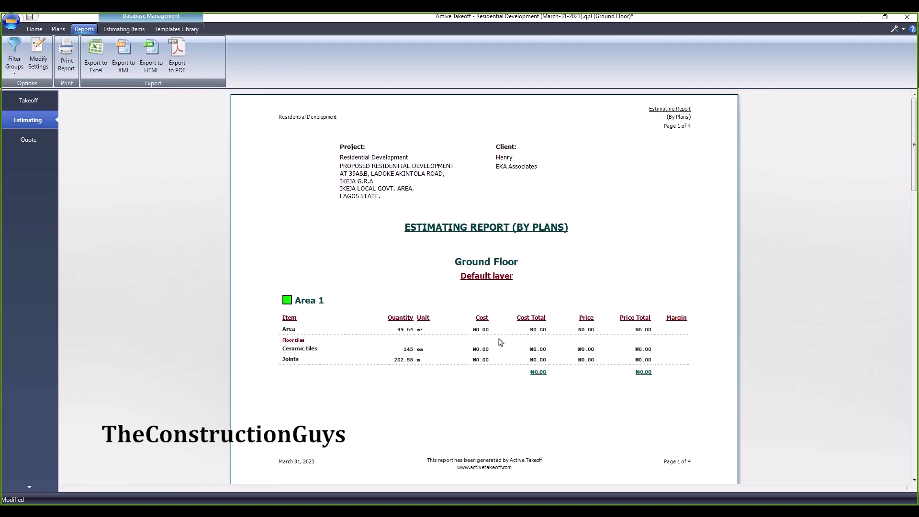
{"action": "scroll", "coordinate": [499, 342], "scroll_direction": "down", "scroll_amount": 3}
{"action": "scroll", "coordinate": [637, 261], "scroll_direction": "down", "scroll_amount": 3}
{"action": "scroll", "coordinate": [603, 316], "scroll_direction": "up", "scroll_amount": 2}
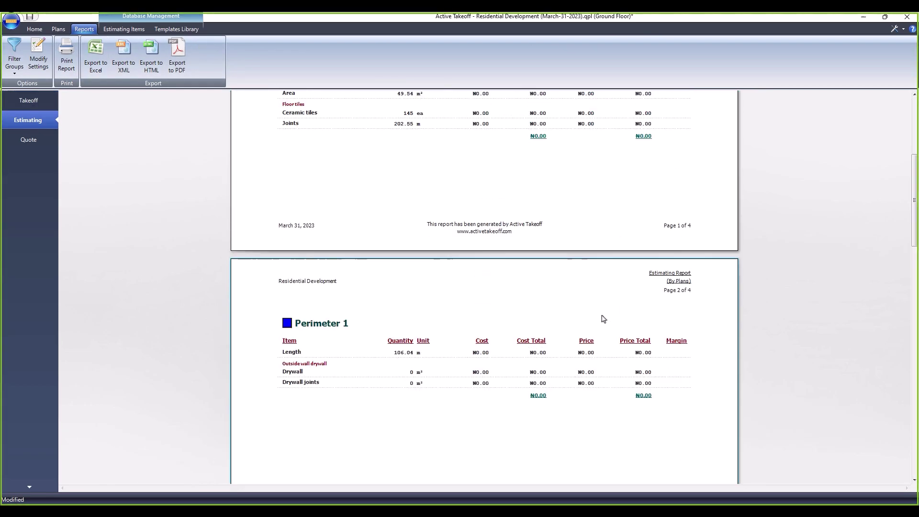
{"action": "left_click", "coordinate": [28, 140]}
{"action": "scroll", "coordinate": [424, 218], "scroll_direction": "down", "scroll_amount": 3}
{"action": "scroll", "coordinate": [424, 218], "scroll_direction": "down", "scroll_amount": 3}
{"action": "scroll", "coordinate": [423, 219], "scroll_direction": "up", "scroll_amount": 6}
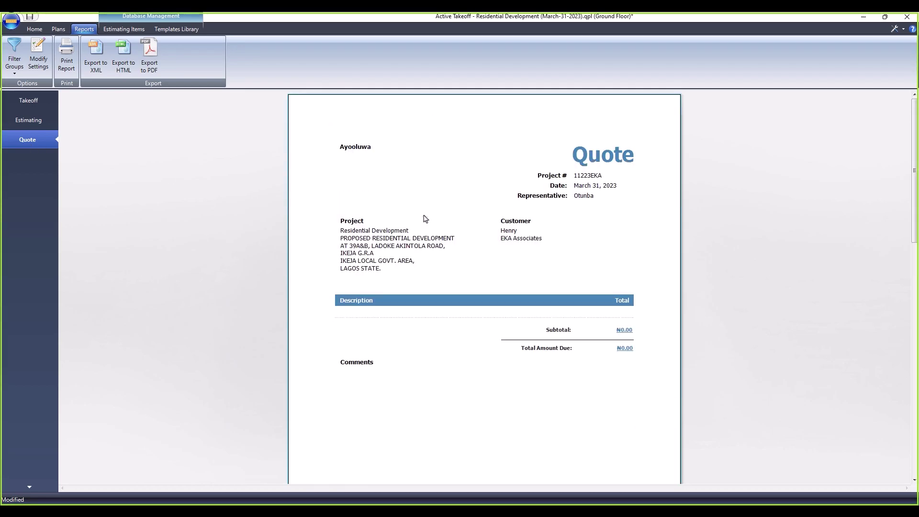
{"action": "left_click", "coordinate": [123, 28]}
{"action": "scroll", "coordinate": [86, 302], "scroll_direction": "up", "scroll_amount": 5}
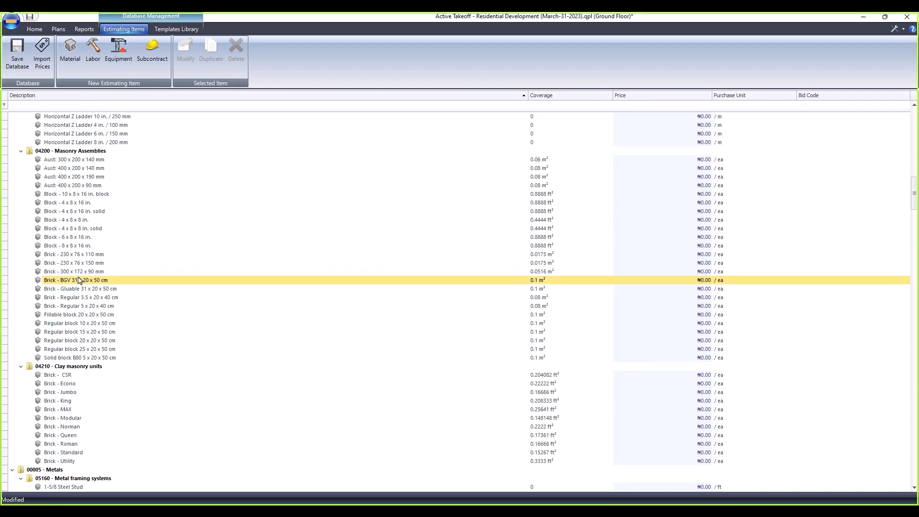
{"action": "scroll", "coordinate": [79, 273], "scroll_direction": "up", "scroll_amount": 5}
{"action": "scroll", "coordinate": [79, 216], "scroll_direction": "up", "scroll_amount": 5}
{"action": "scroll", "coordinate": [79, 160], "scroll_direction": "up", "scroll_amount": 3}
{"action": "left_click", "coordinate": [70, 50]}
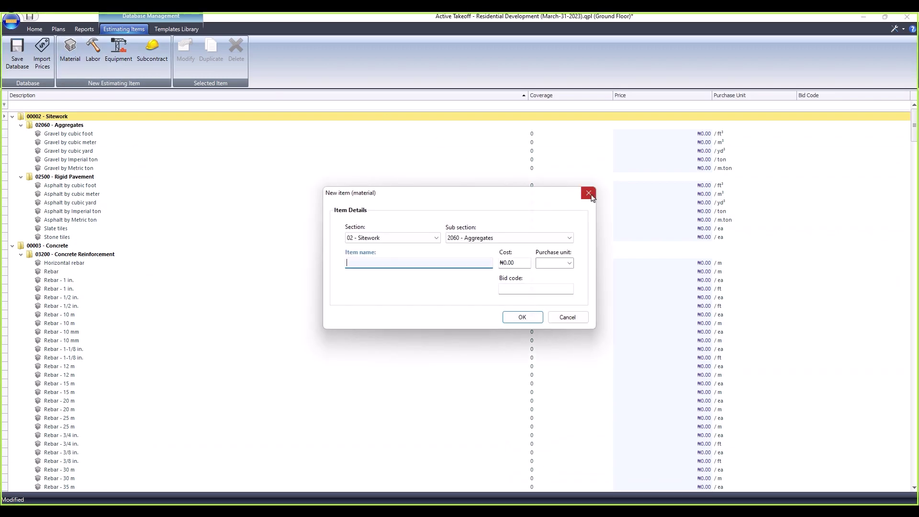